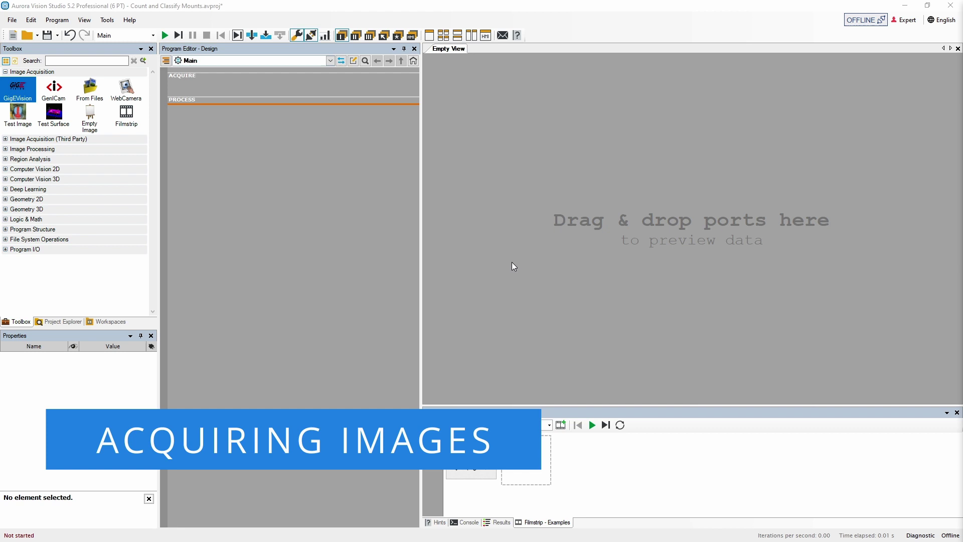
- Add a Mounts filmstrip reader to ACQUIRE, preview its outImage, and run the program
click(127, 117)
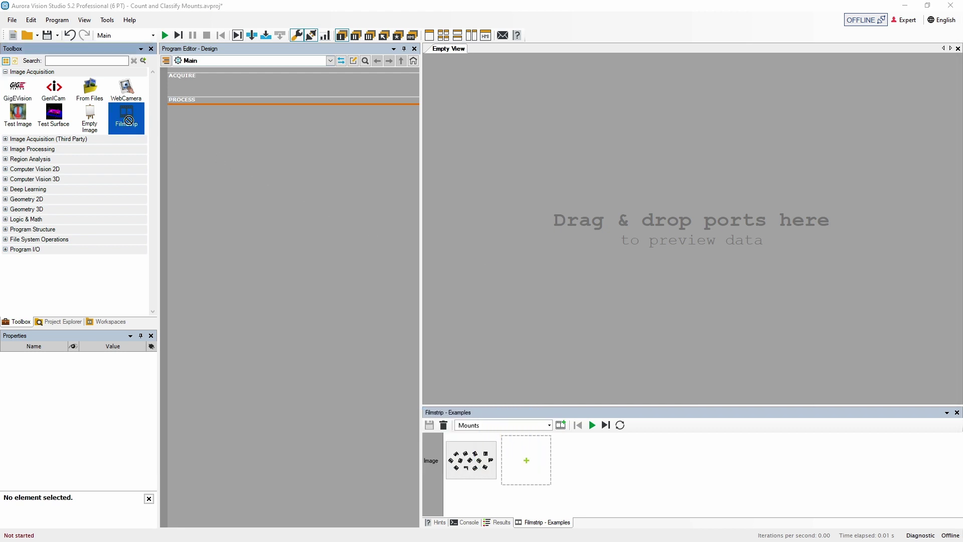
drag(127, 125, 172, 130)
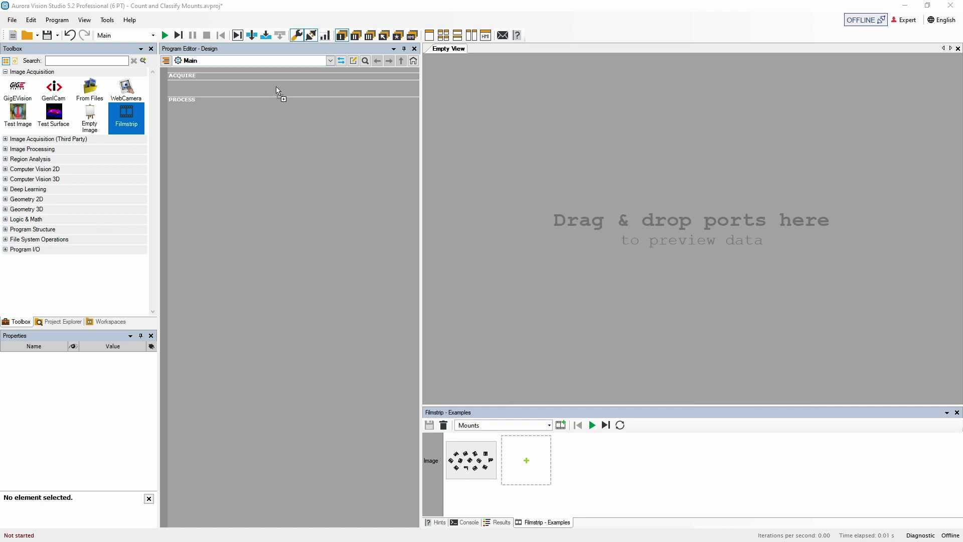
drag(277, 86, 276, 87)
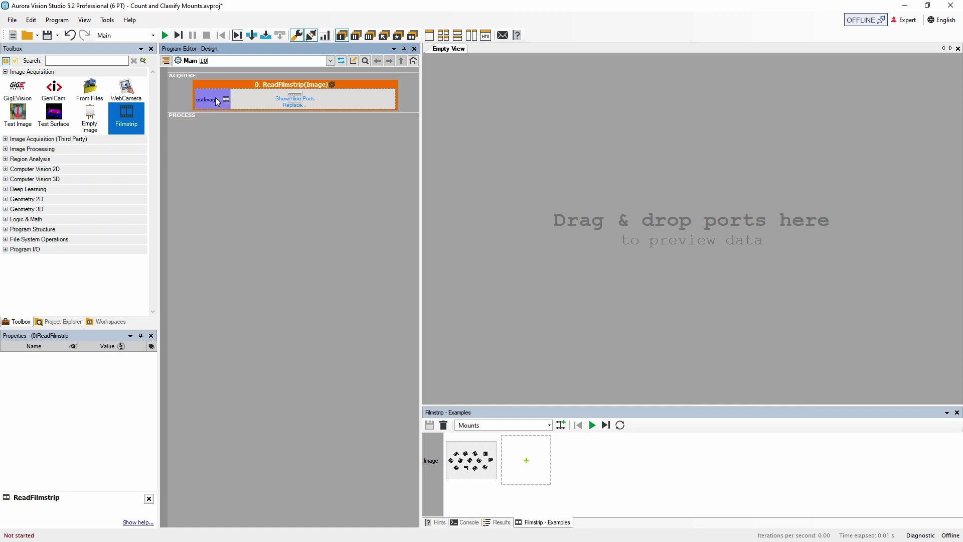
mouse_move(211, 99)
mouse_down()
mouse_move(534, 237)
mouse_move(654, 230)
mouse_up()
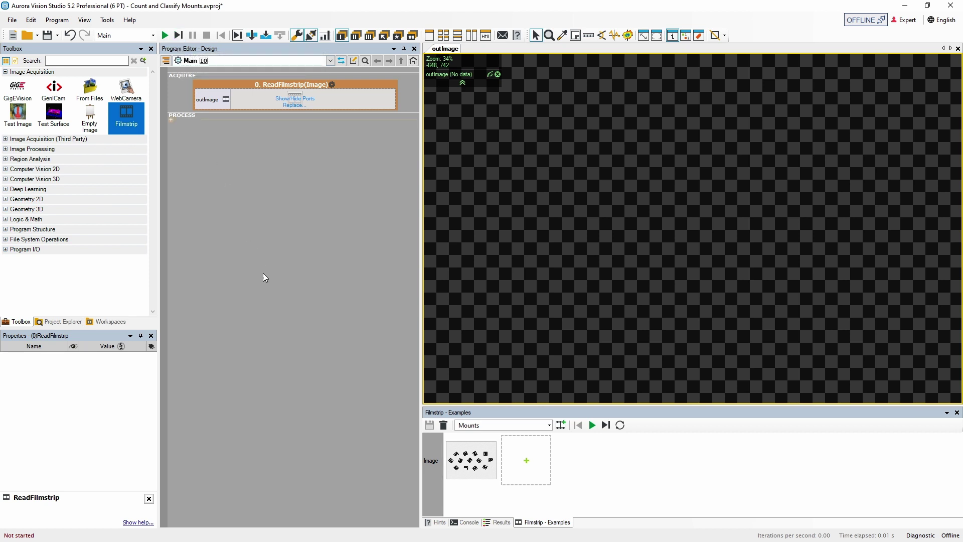
double_click(473, 461)
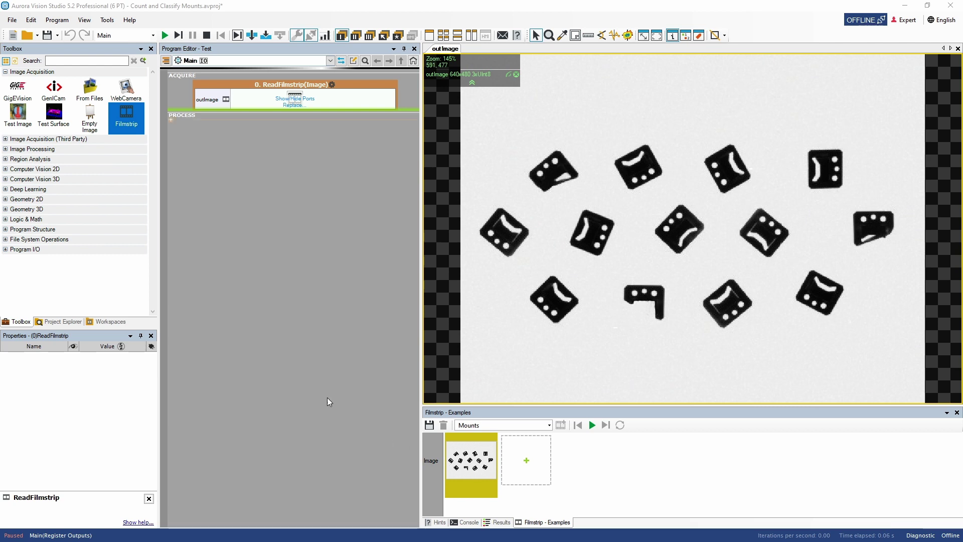
- Stop the program and open the Segment Image filter variants under Computer Vision 2D
click(208, 35)
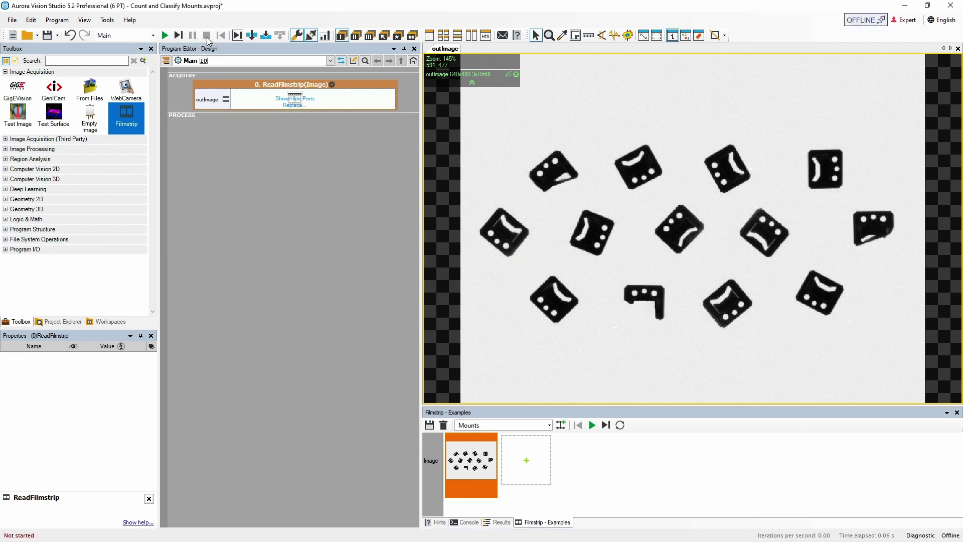
click(114, 168)
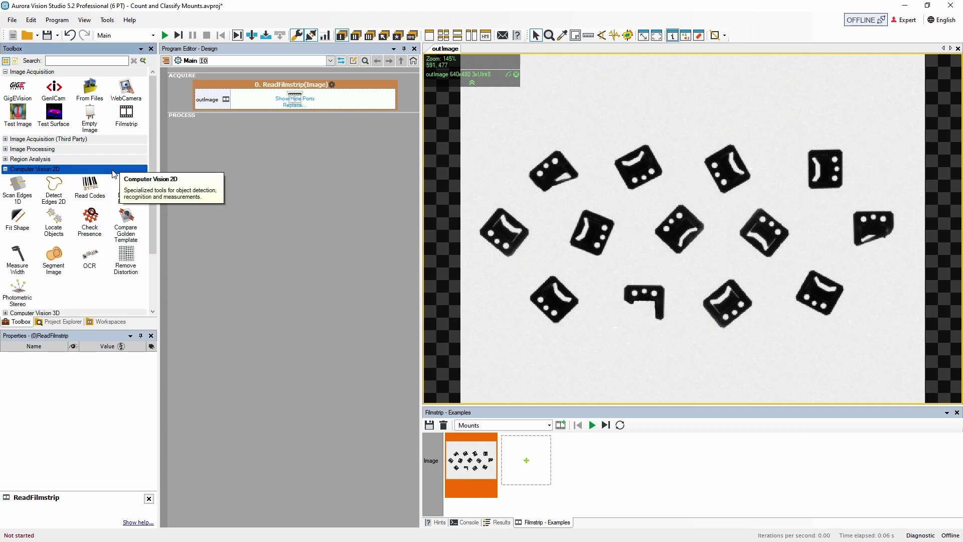
click(56, 258)
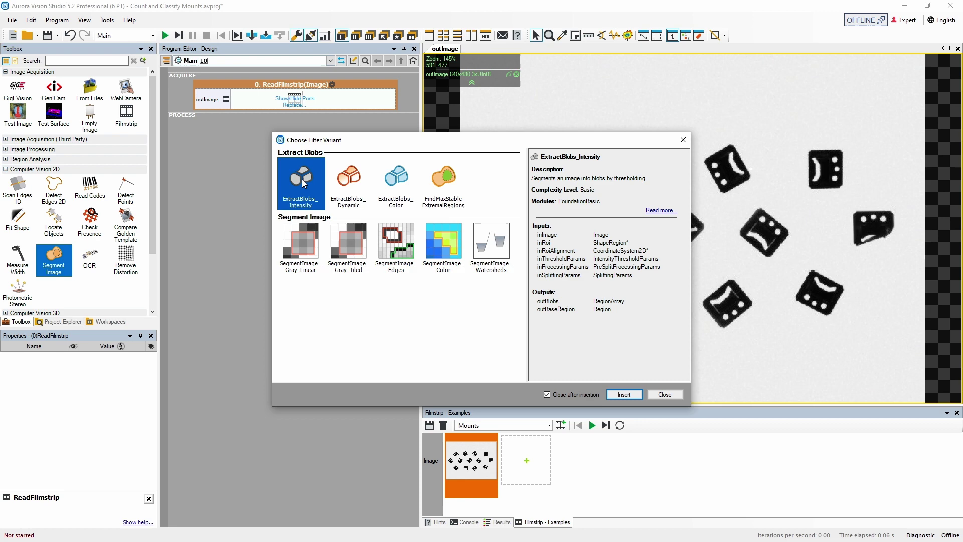
- Insert ExtractBlobs_Intensity fed by outImage, iterate once, and overlay the 13 blobs
double_click(302, 180)
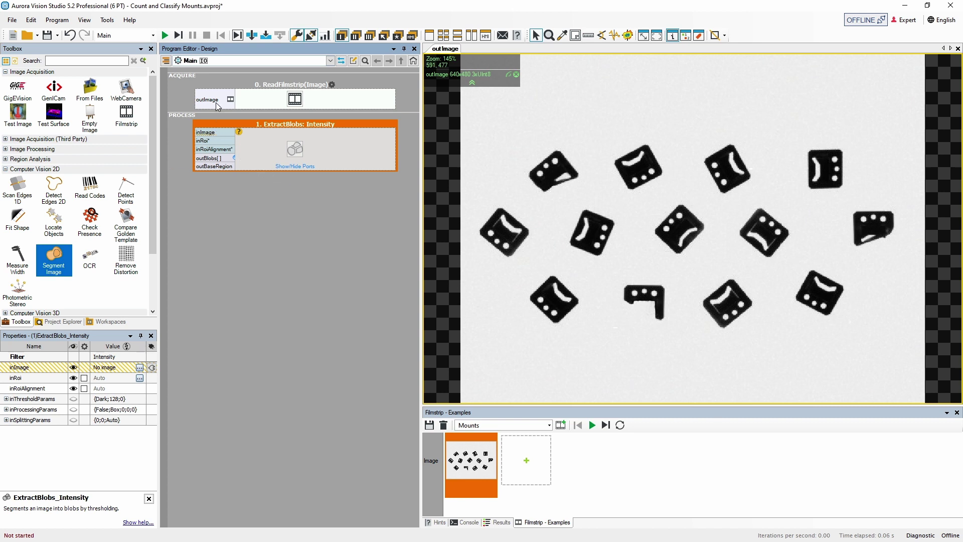
drag(216, 104, 213, 133)
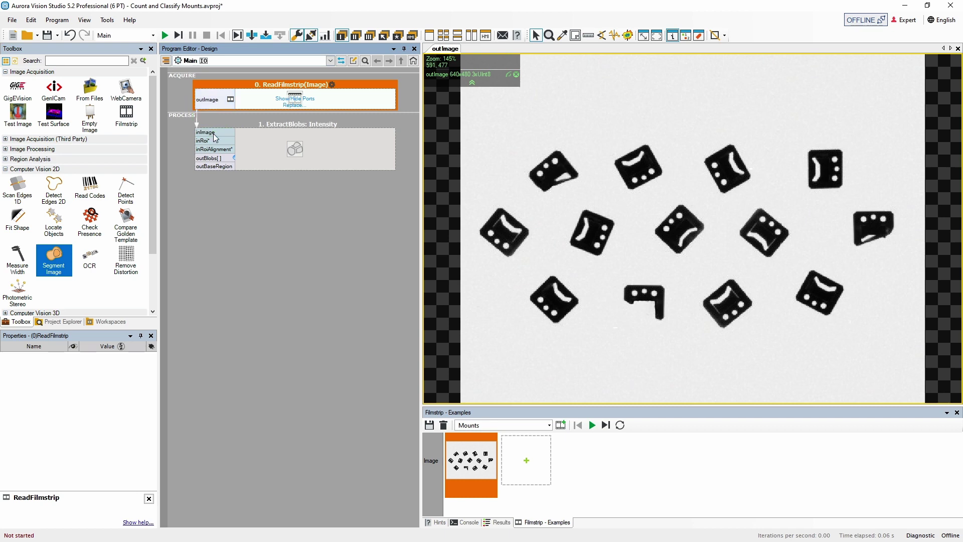
click(178, 35)
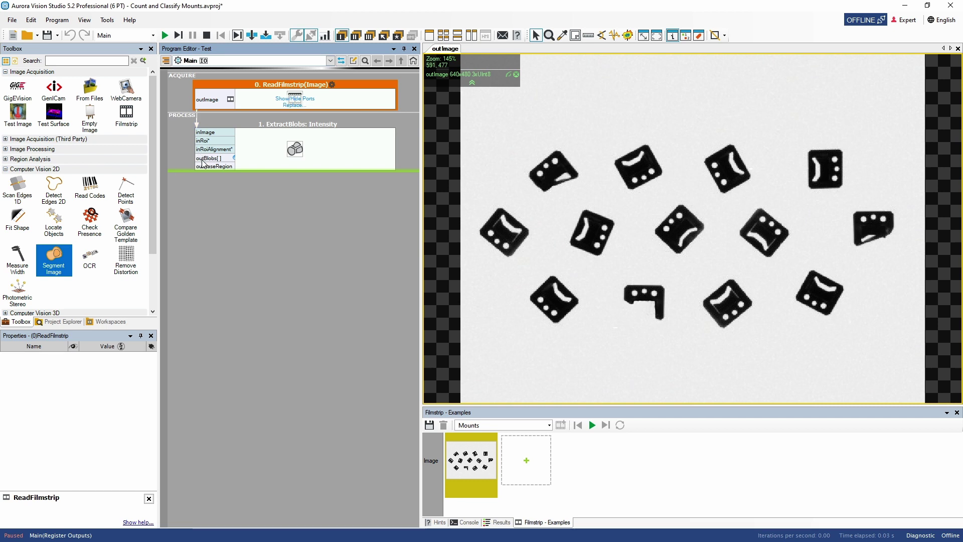
drag(205, 158, 606, 251)
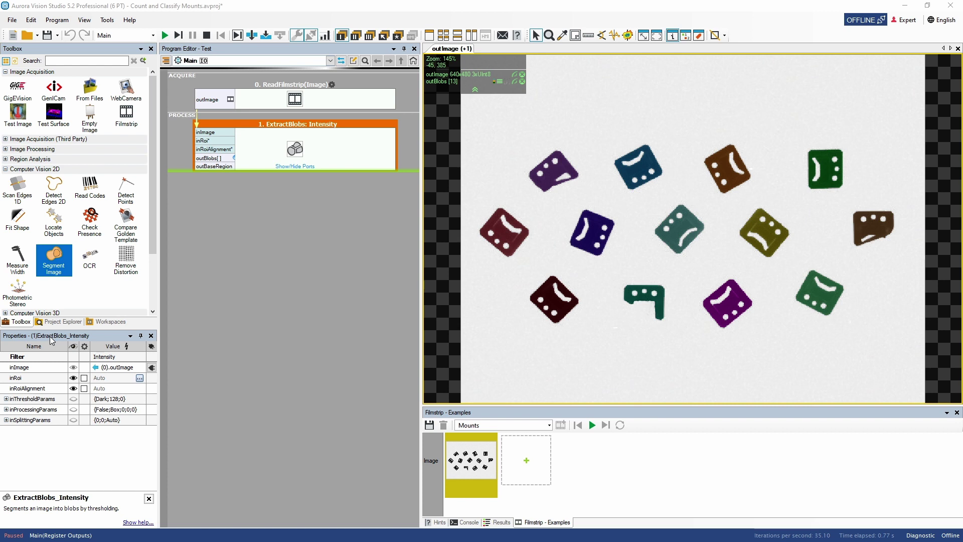
- Inspect the threshold parameters, trying Bright polarity and returning to Dark at threshold 128
click(6, 399)
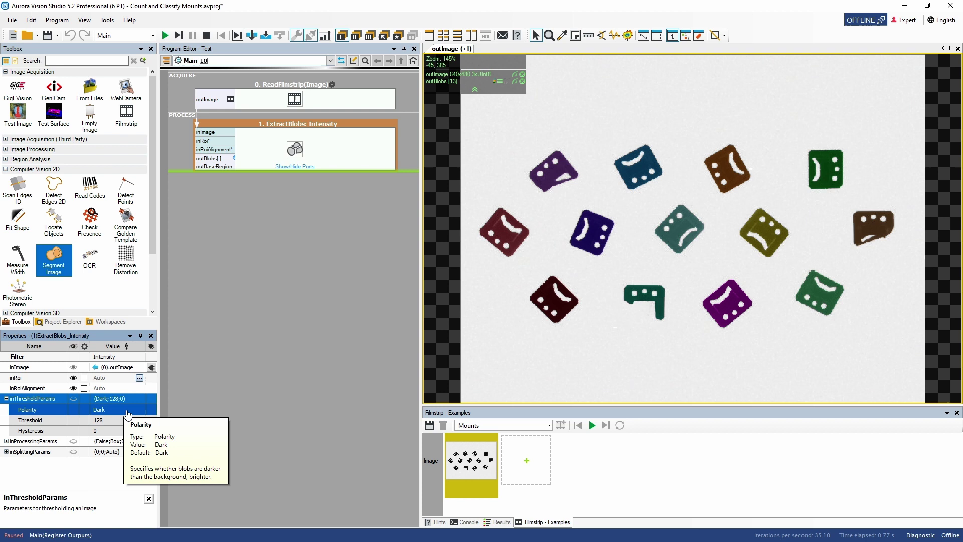
click(127, 410)
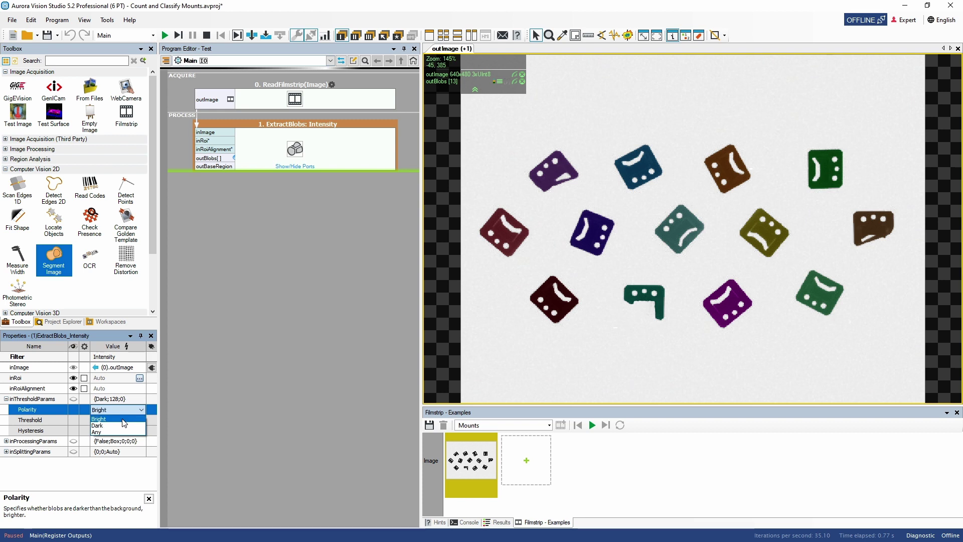
click(124, 419)
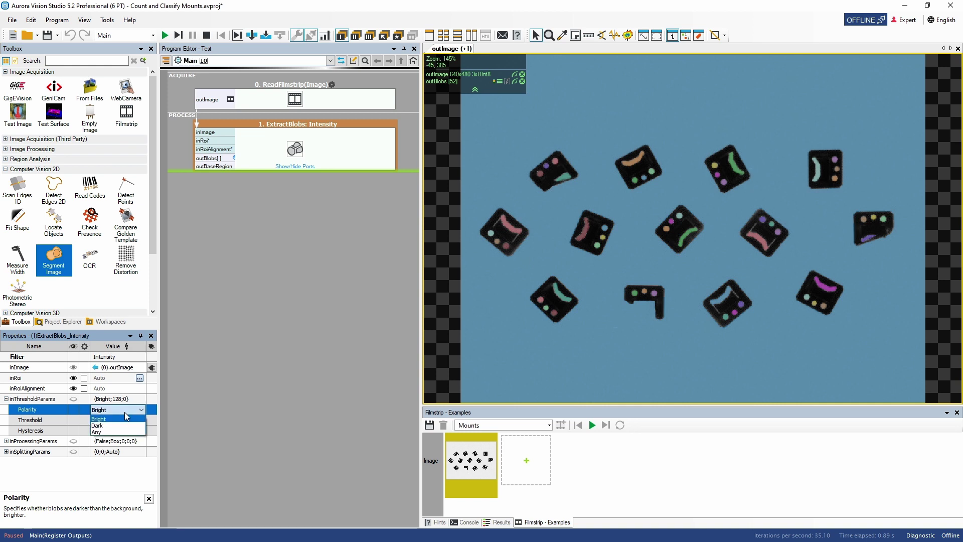
click(125, 410)
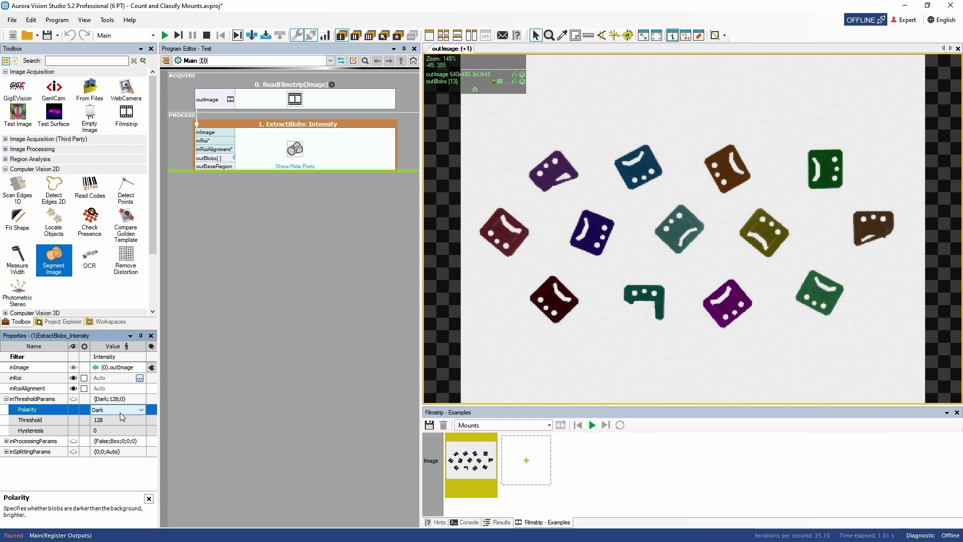
click(104, 420)
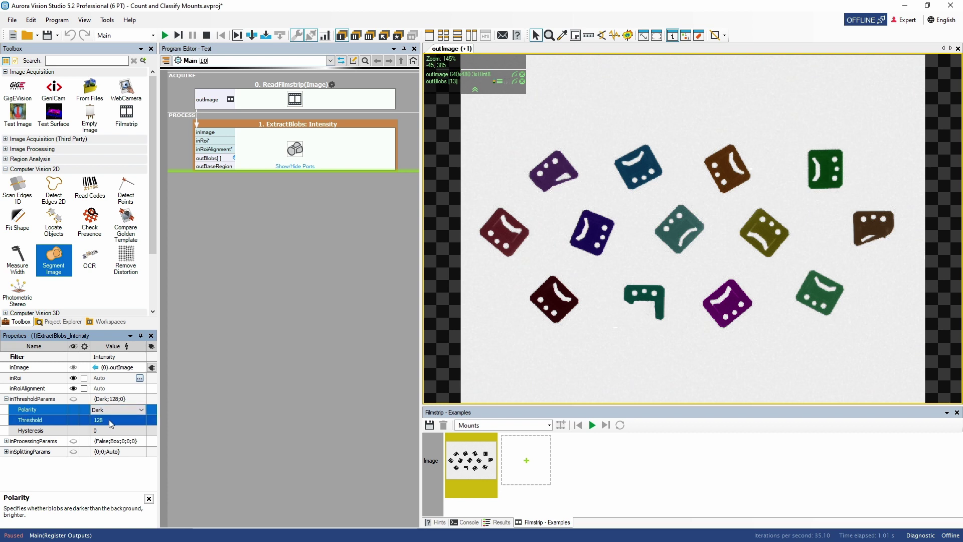
click(34, 399)
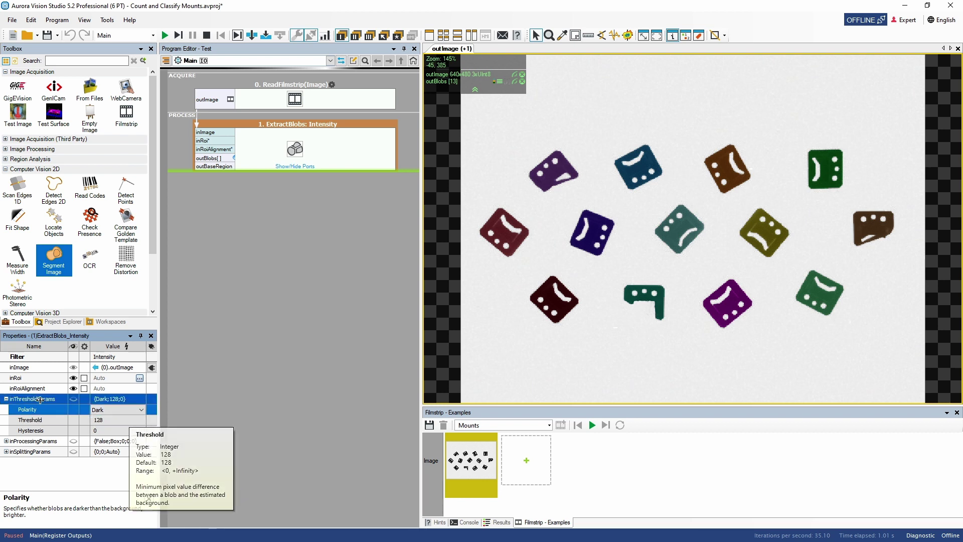
- Review post-processing and splitting parameters, then hide the mount photo layer
click(7, 399)
click(7, 409)
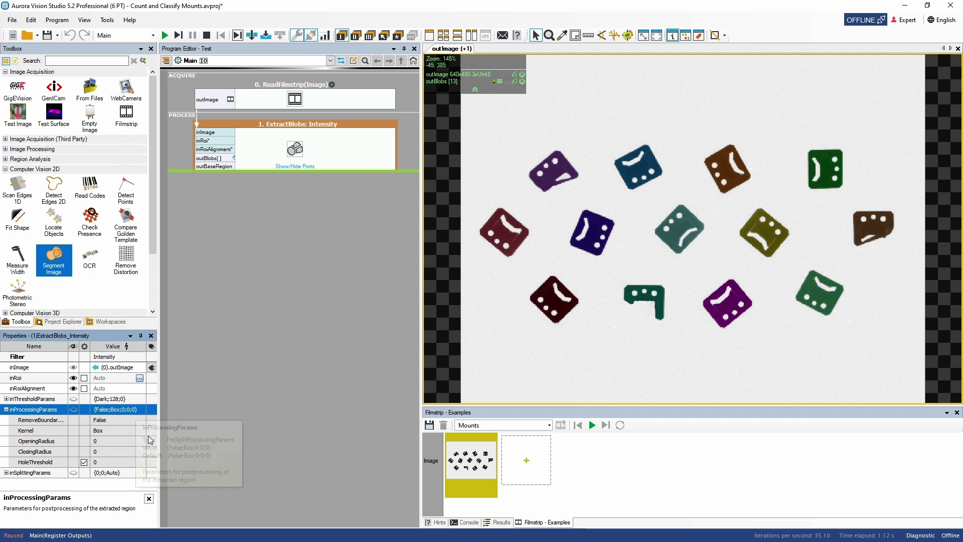
click(45, 441)
click(114, 451)
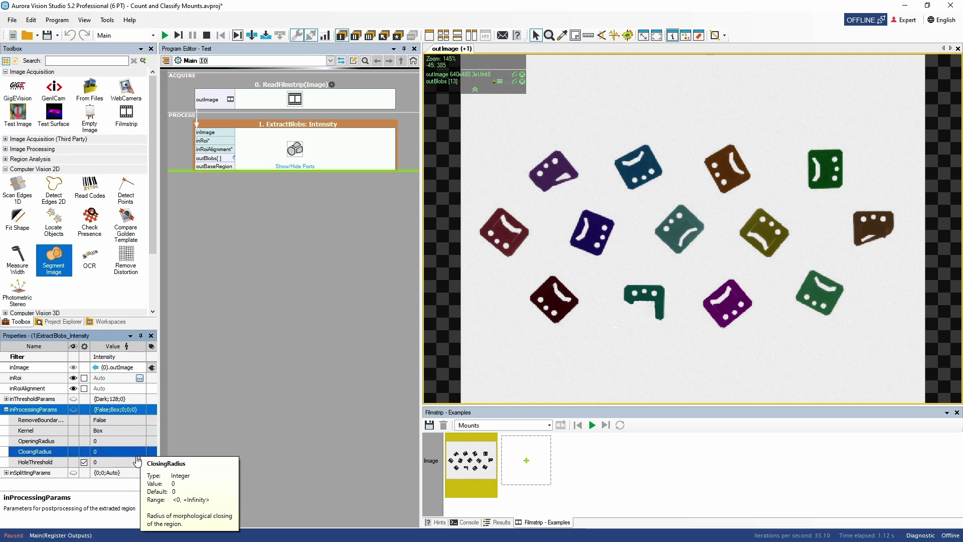
click(115, 462)
click(34, 419)
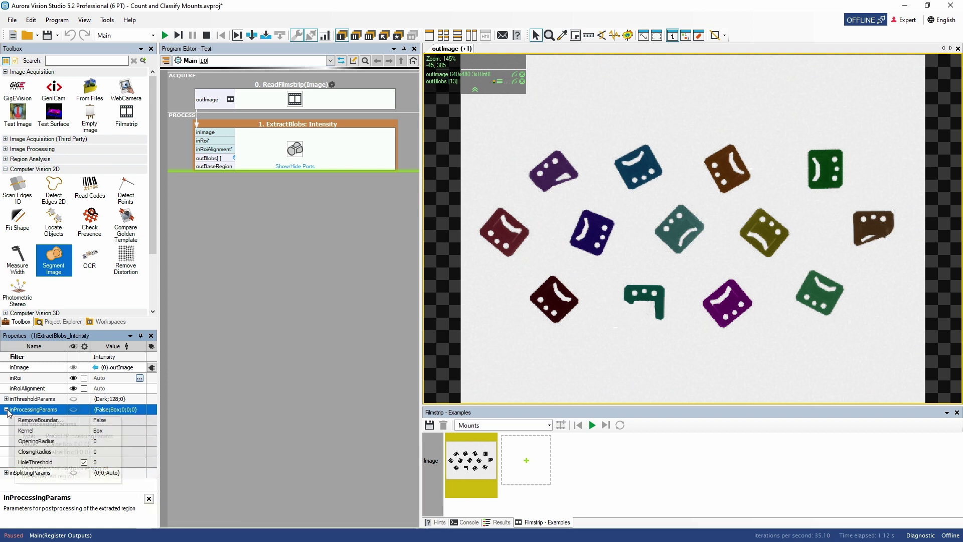
click(7, 410)
shift+click(114, 420)
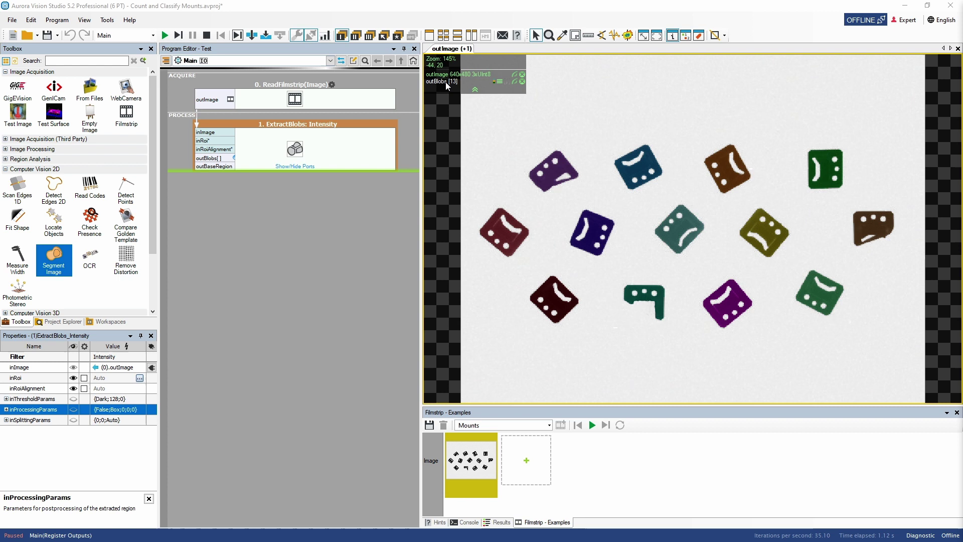
click(518, 75)
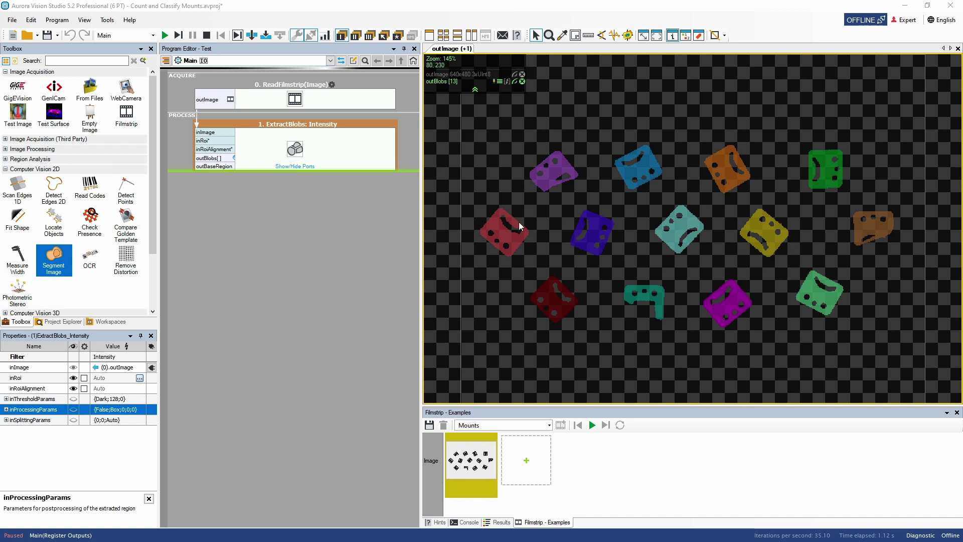
- Add an Area property output to the ExtractBlobs outBlobs port
right_click(219, 159)
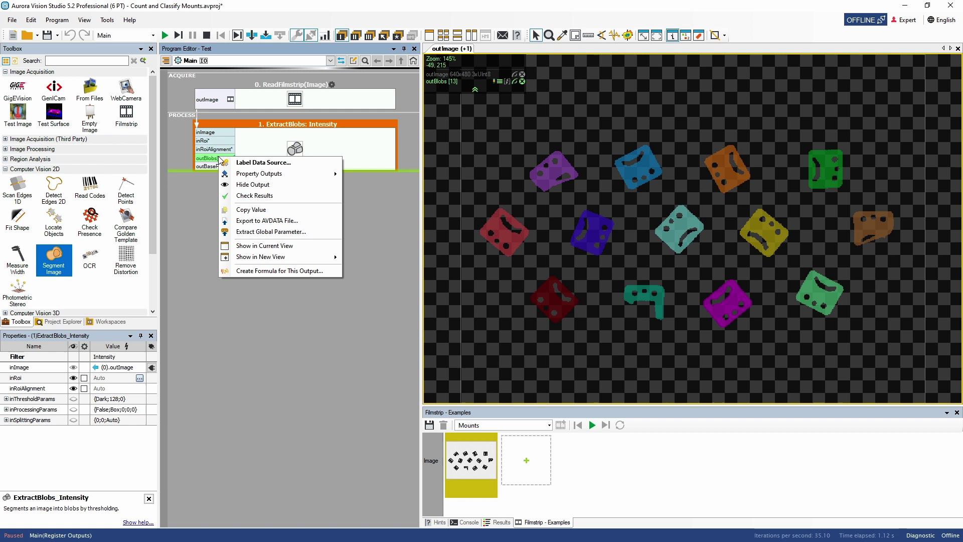
mouse_move(259, 174)
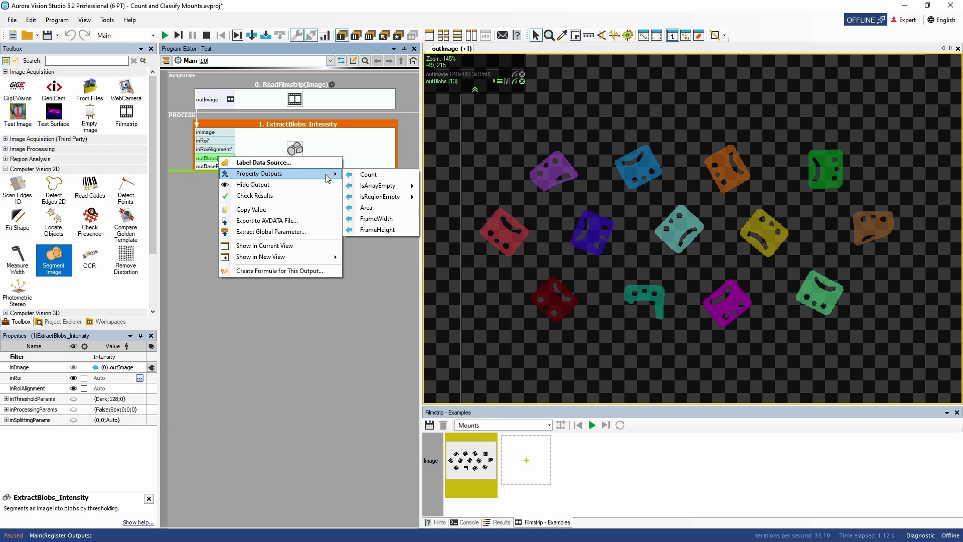
click(371, 209)
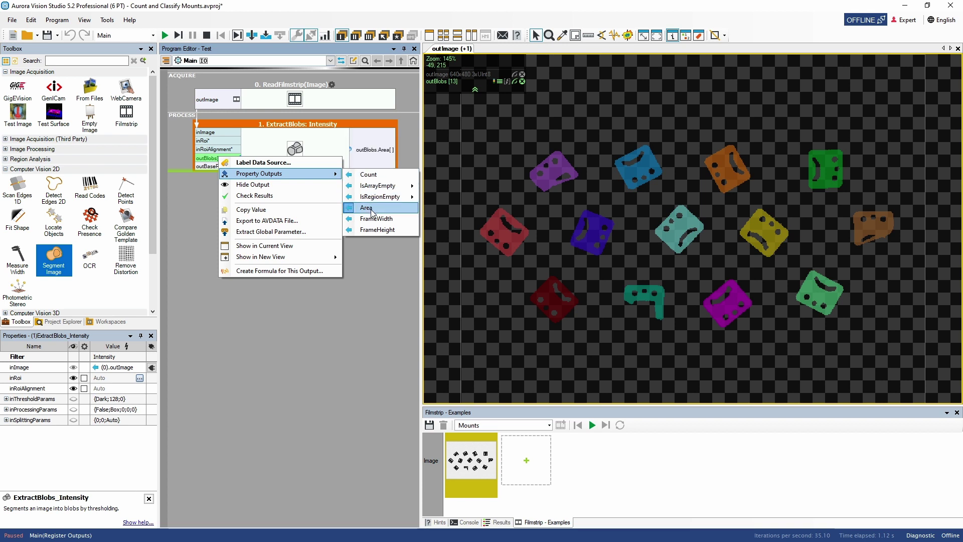
click(407, 154)
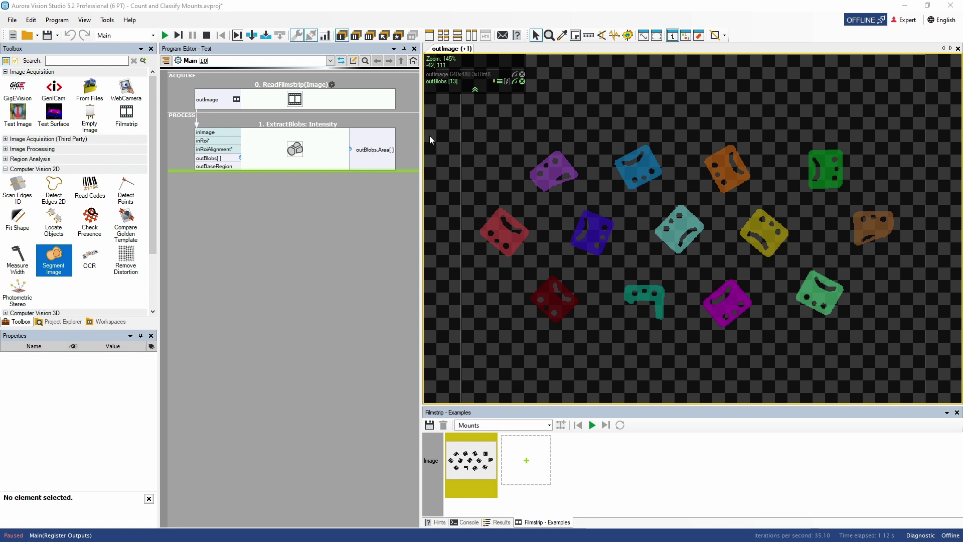
- Show the outBlobs.Area[] table (about 1351–2246) beside the blob image in two views
click(474, 36)
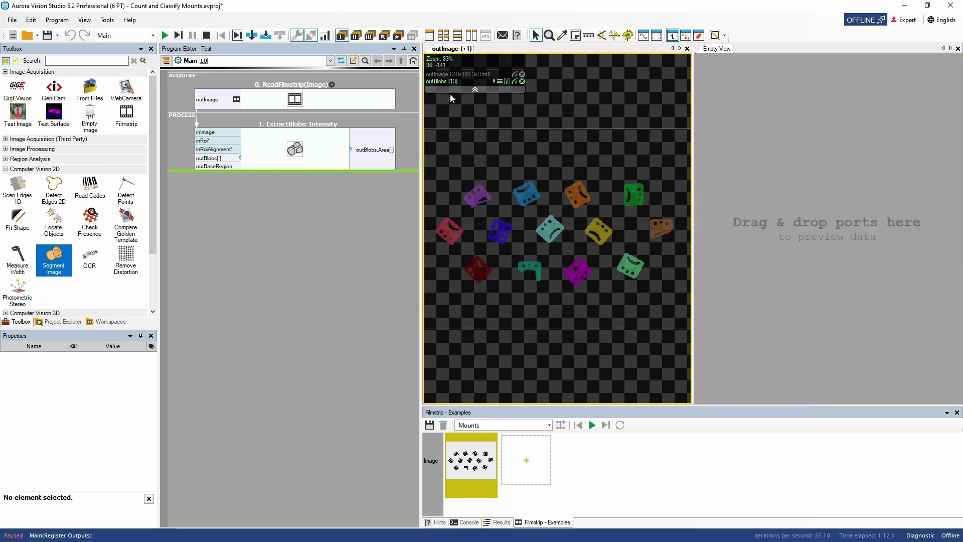
drag(375, 149, 783, 148)
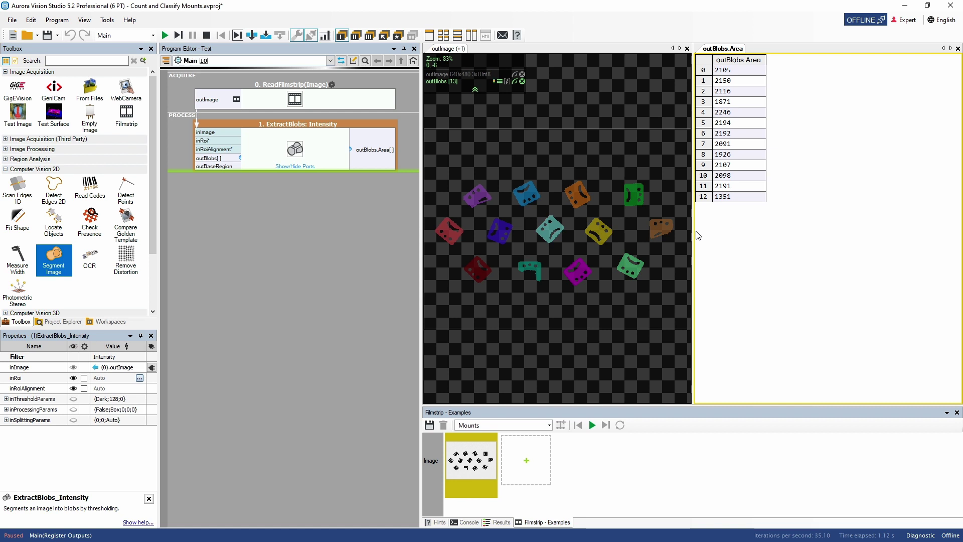
drag(692, 234, 867, 235)
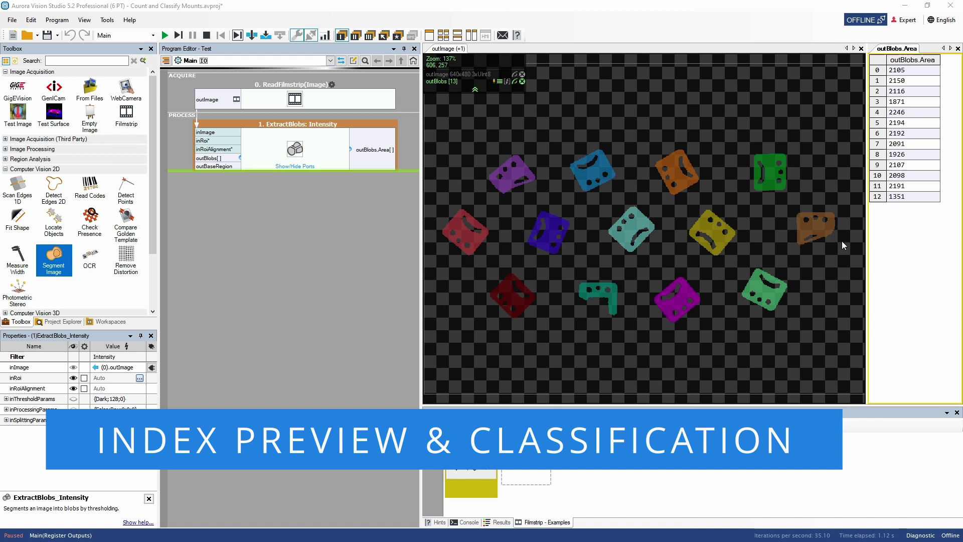
click(724, 90)
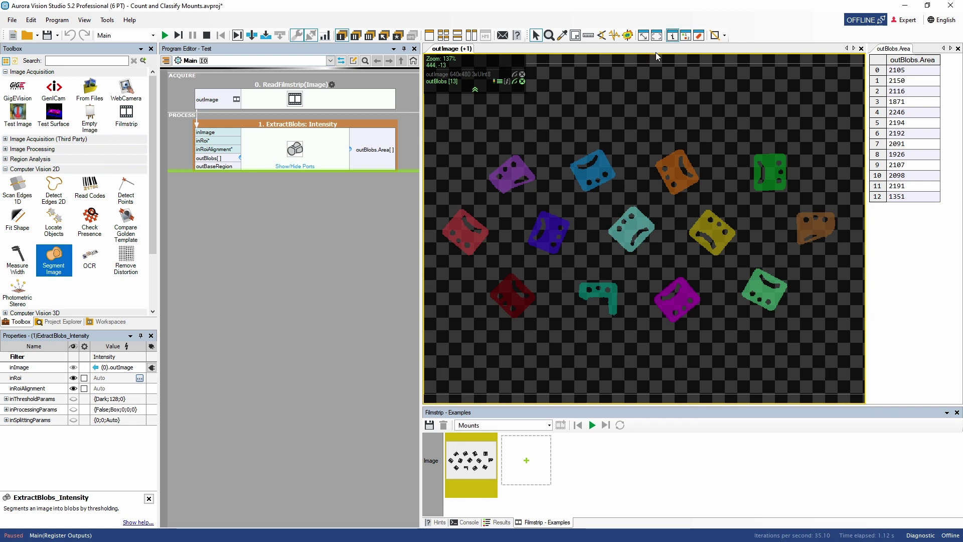
- Turn on index number labels beside each blob in the image view
click(687, 35)
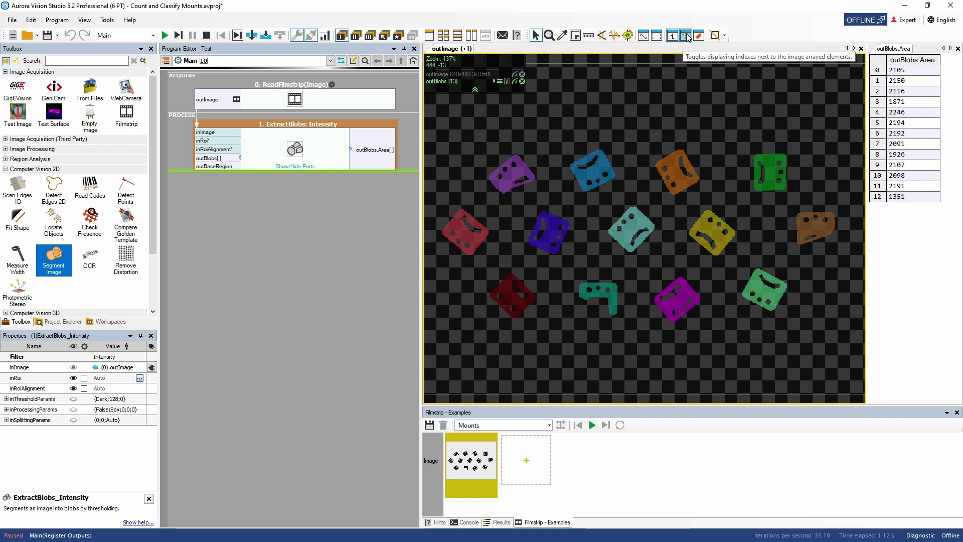
click(687, 35)
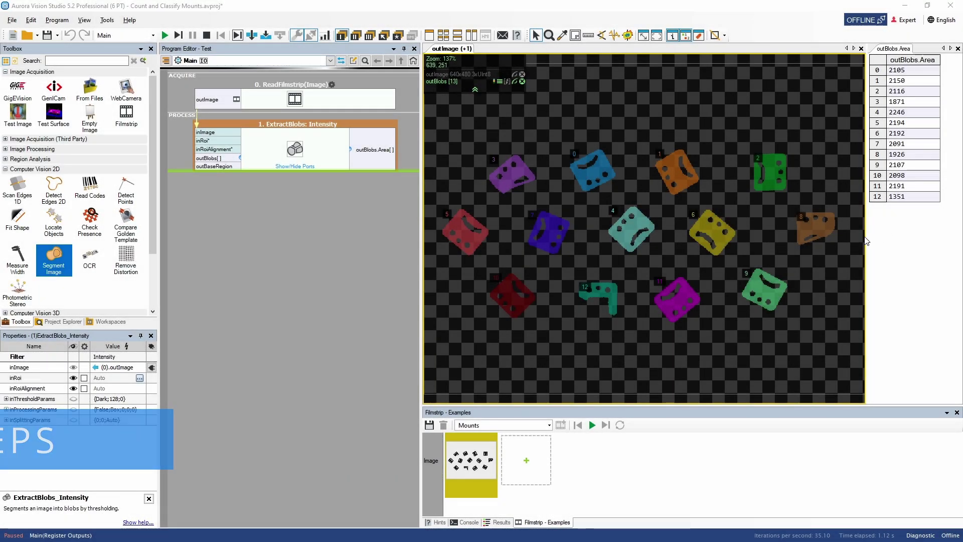
- Set MinArea in inSplittingParams to 2000, reducing the result to 10 blobs
click(128, 420)
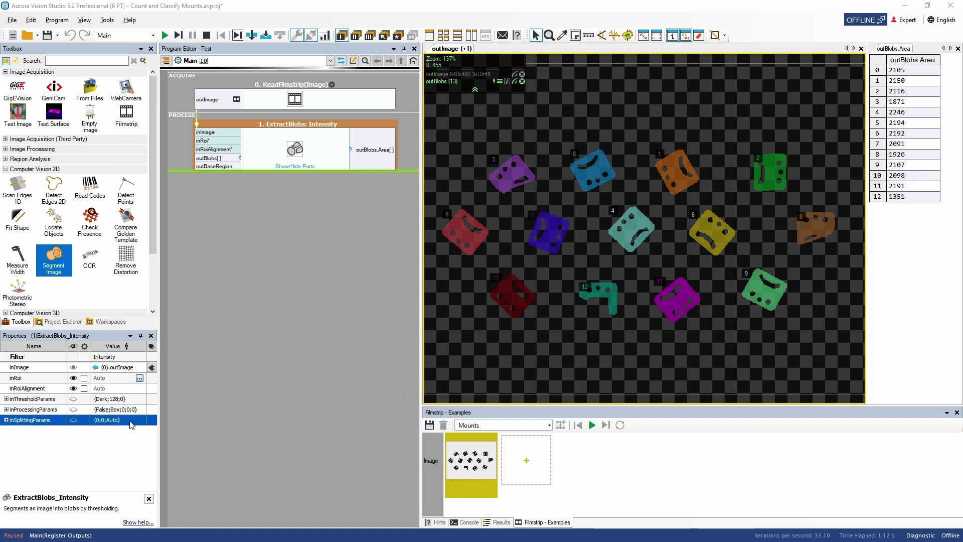
click(9, 421)
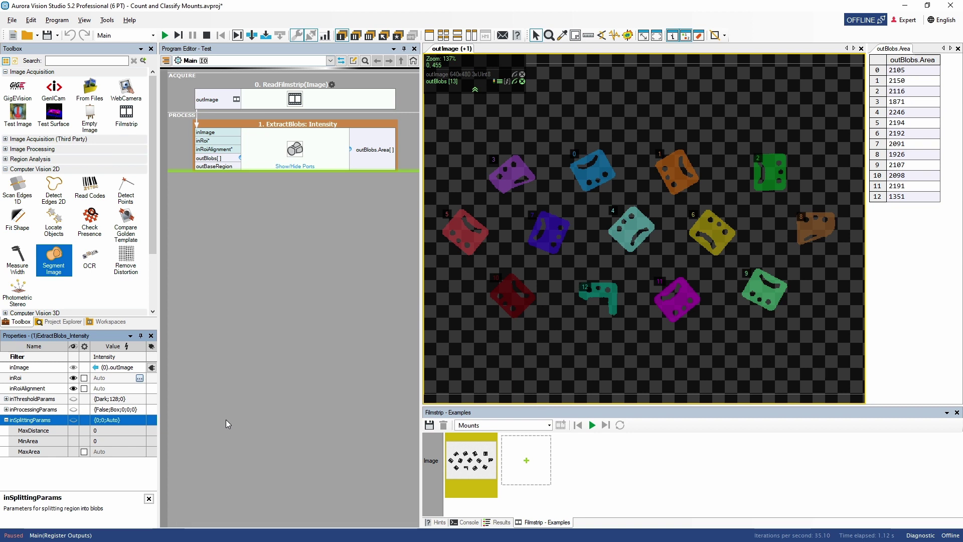
click(105, 441)
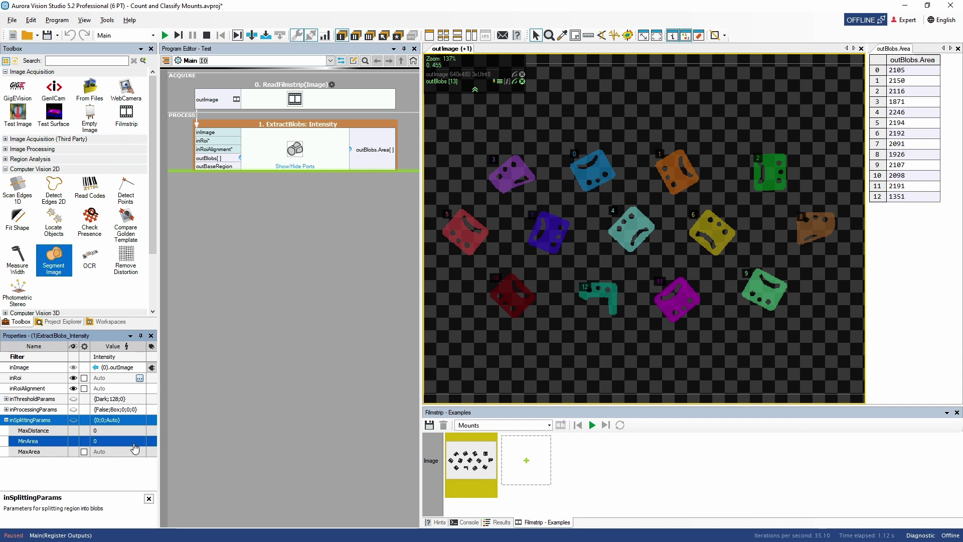
text(2)
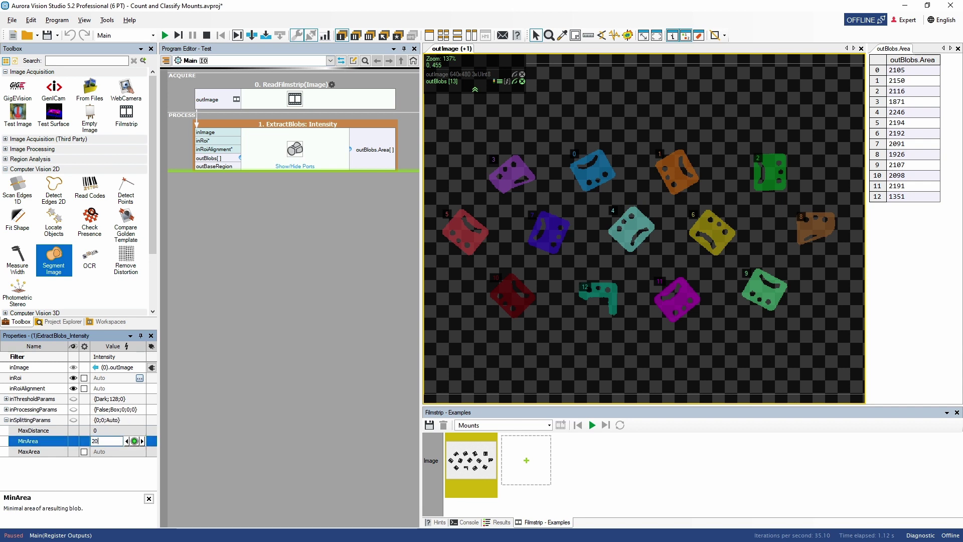
key(Return)
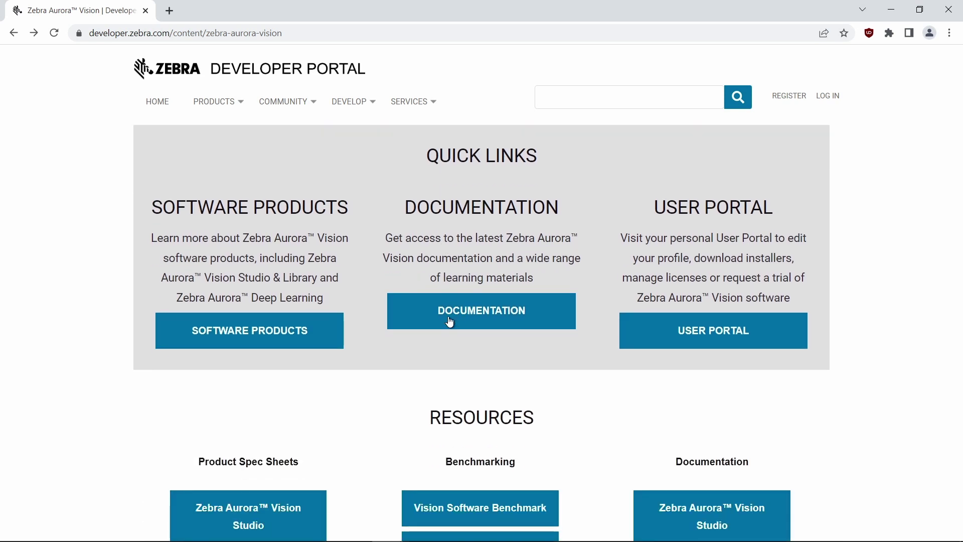
- From Studio Documentation, visit Main Window Overview, then open Main Menu and Application Toolbar
click(450, 320)
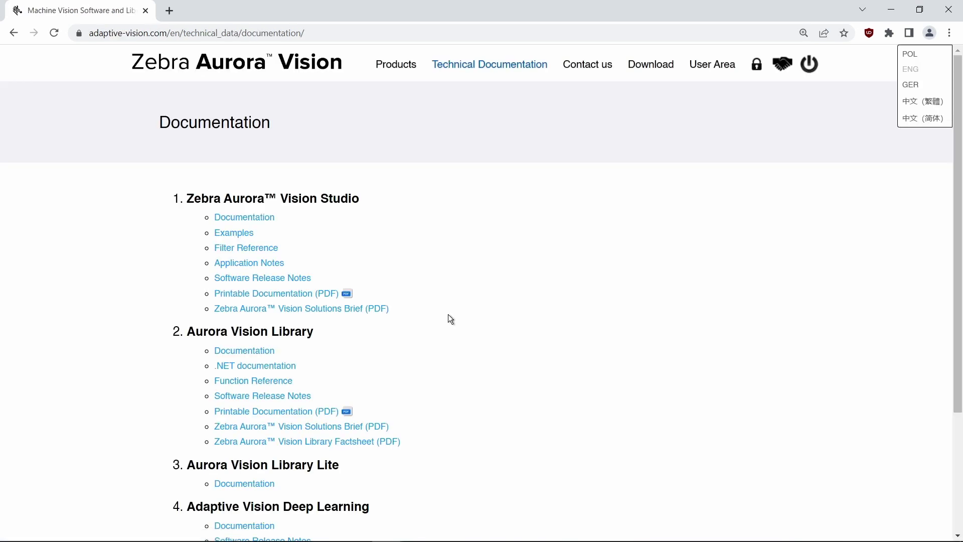
click(248, 216)
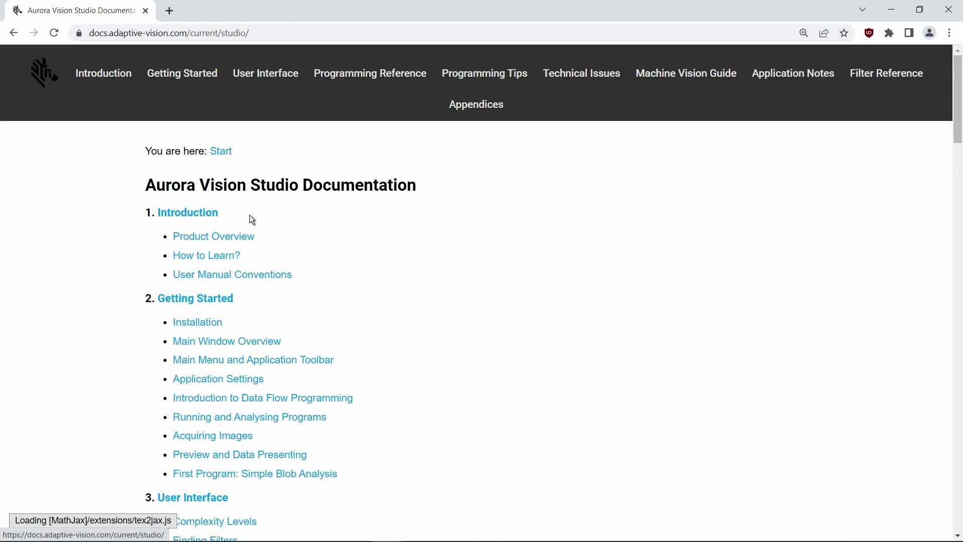
click(265, 341)
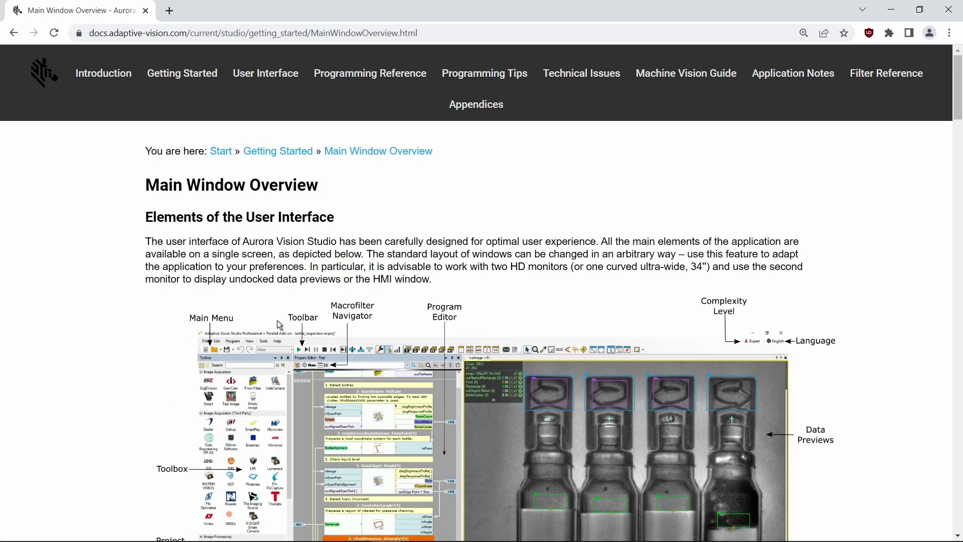
click(14, 32)
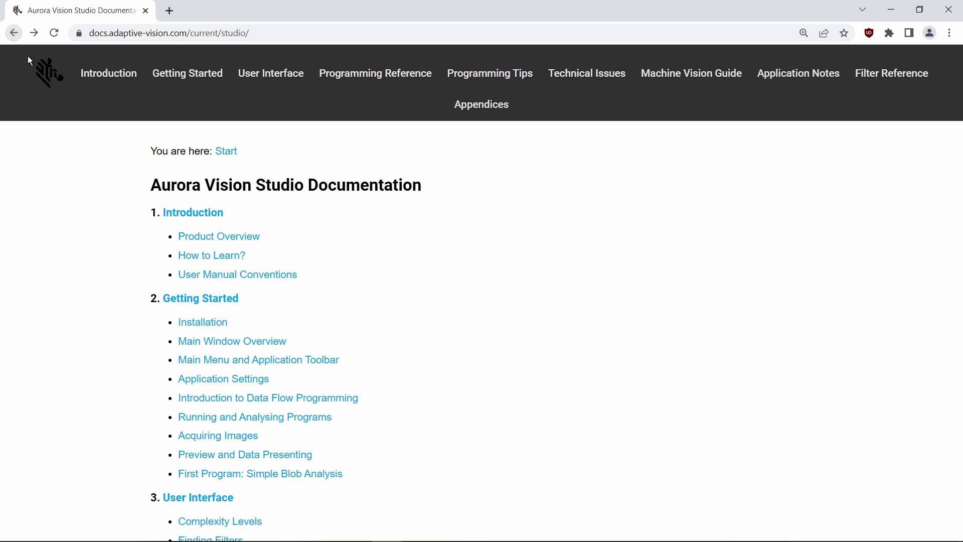
click(282, 364)
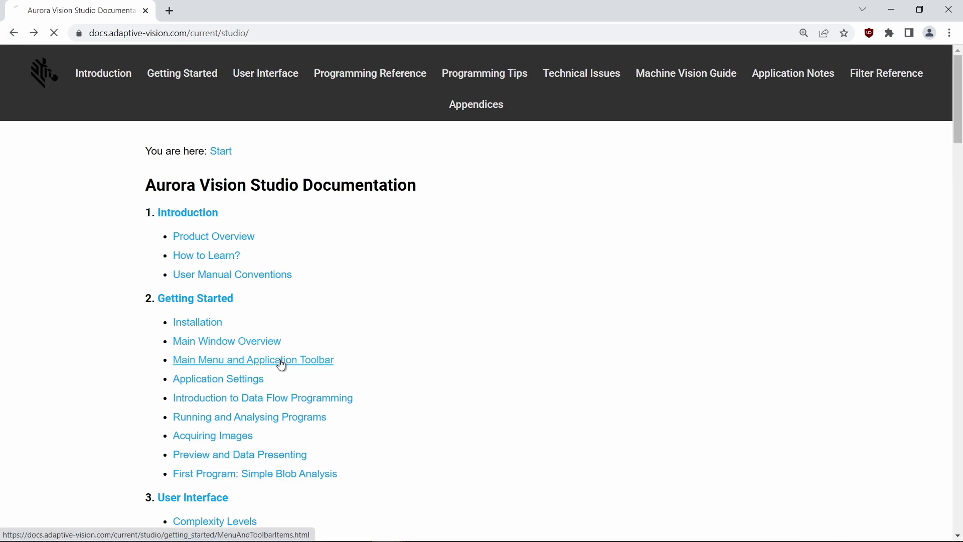
scroll(302, 317, down, 1)
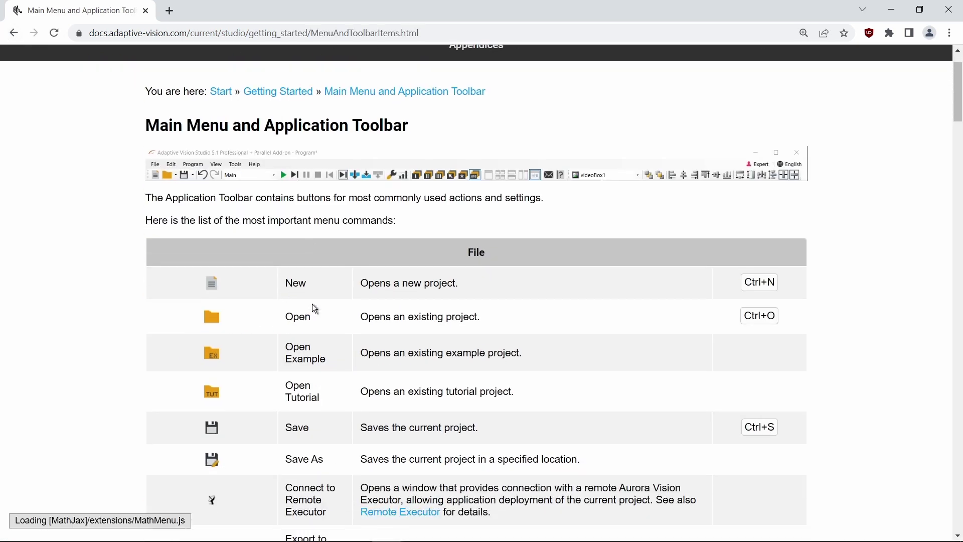